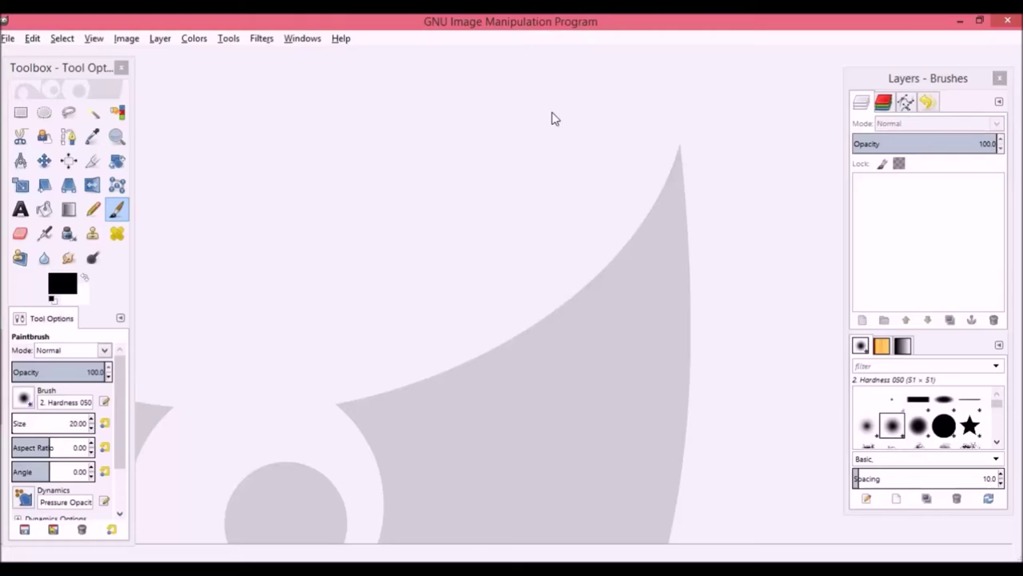
Open the photo IMG_4503.JPG from Pictures
click(7, 37)
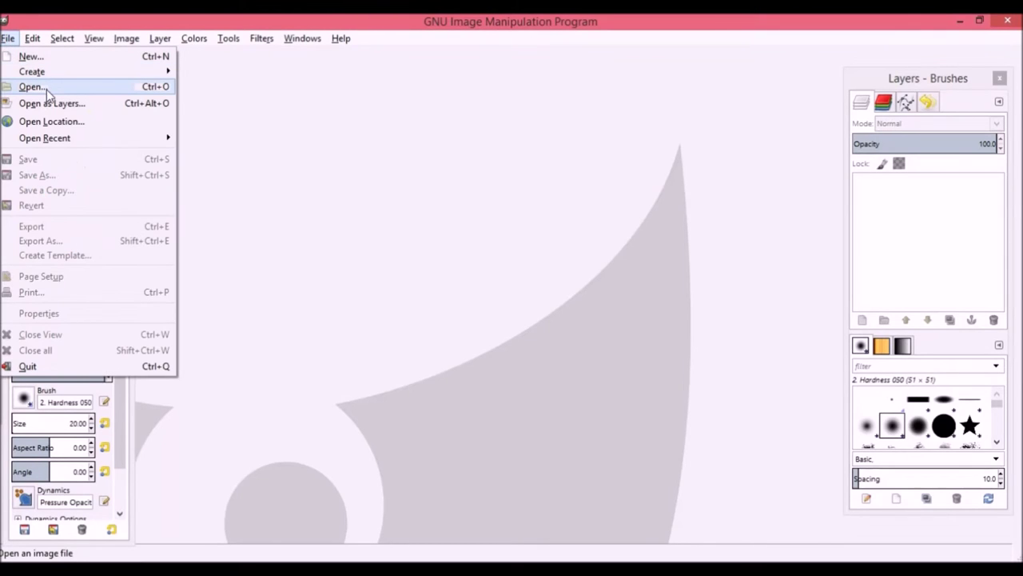
click(49, 90)
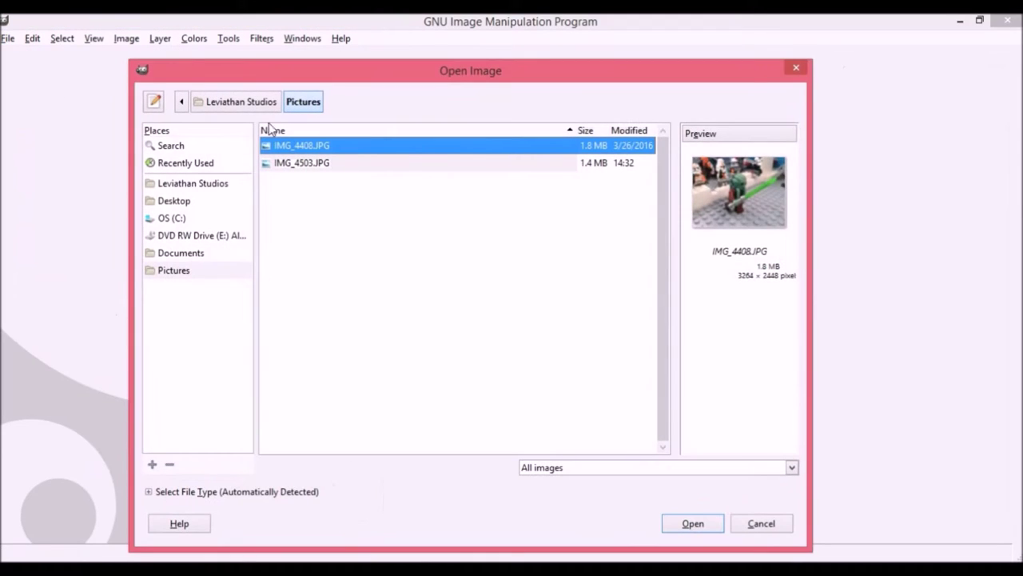
click(361, 170)
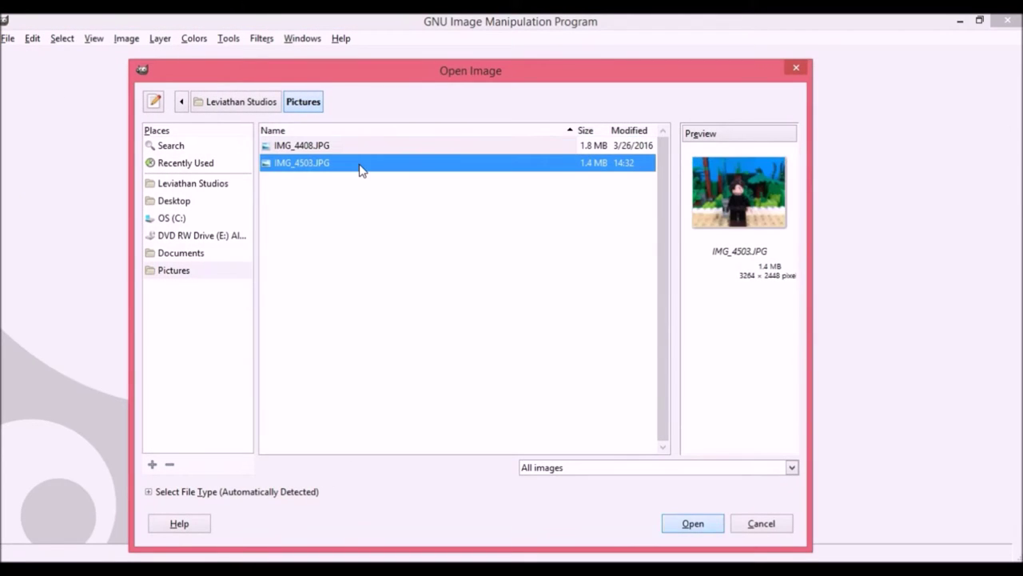
double_click(361, 164)
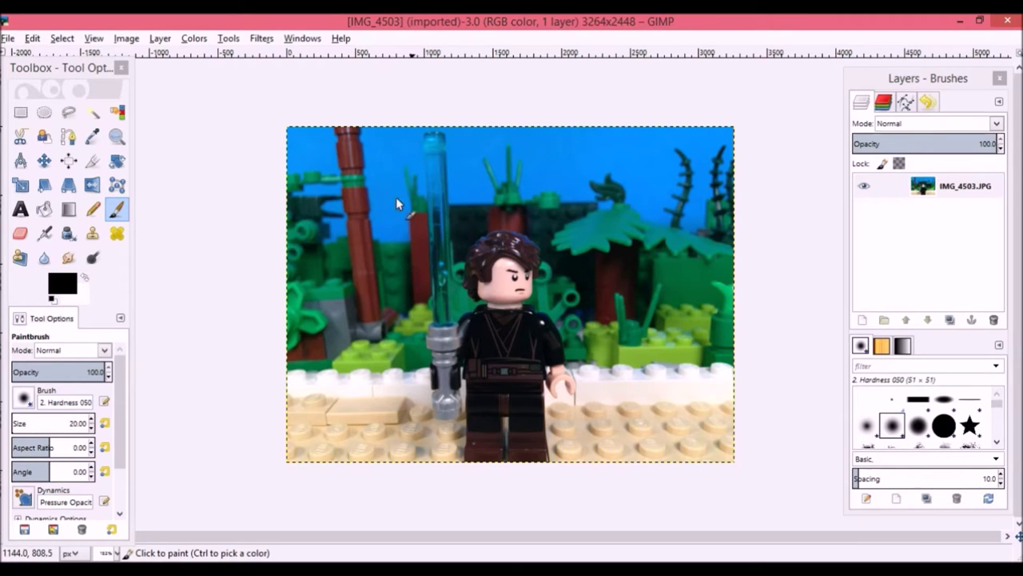
Add a transparent 3264×2448 layer named 'Layer' above the photo
click(160, 39)
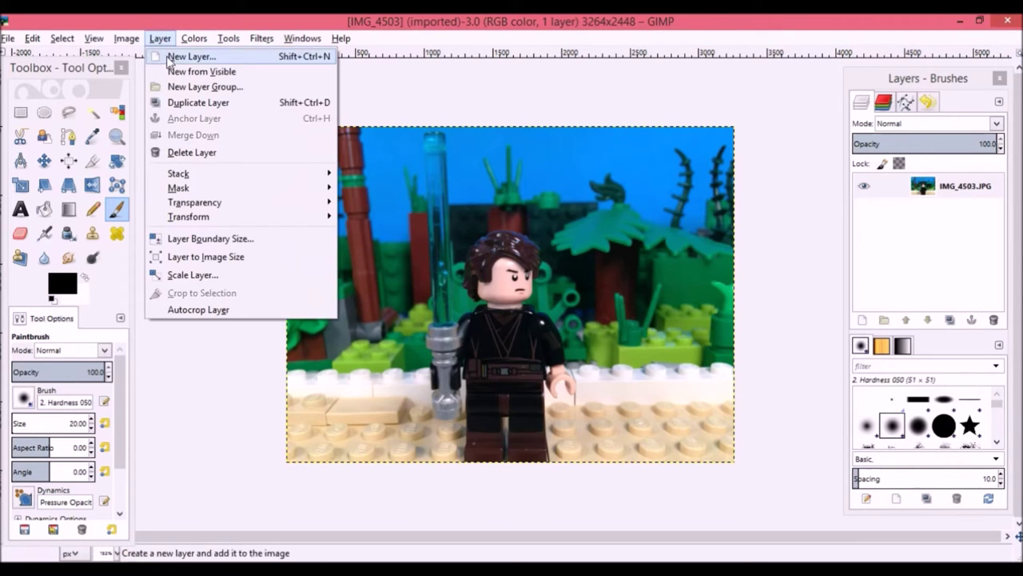
click(182, 57)
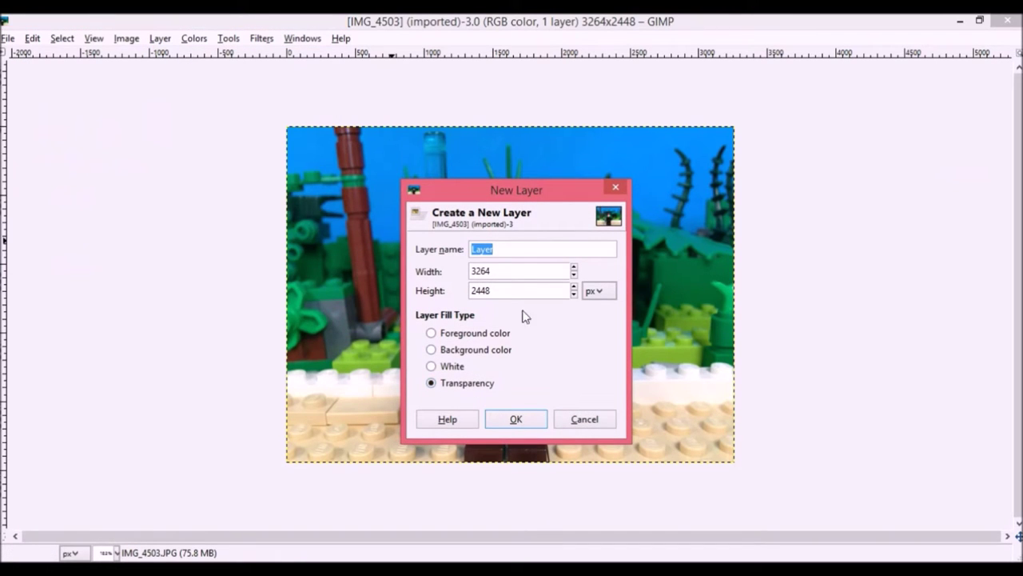
click(518, 420)
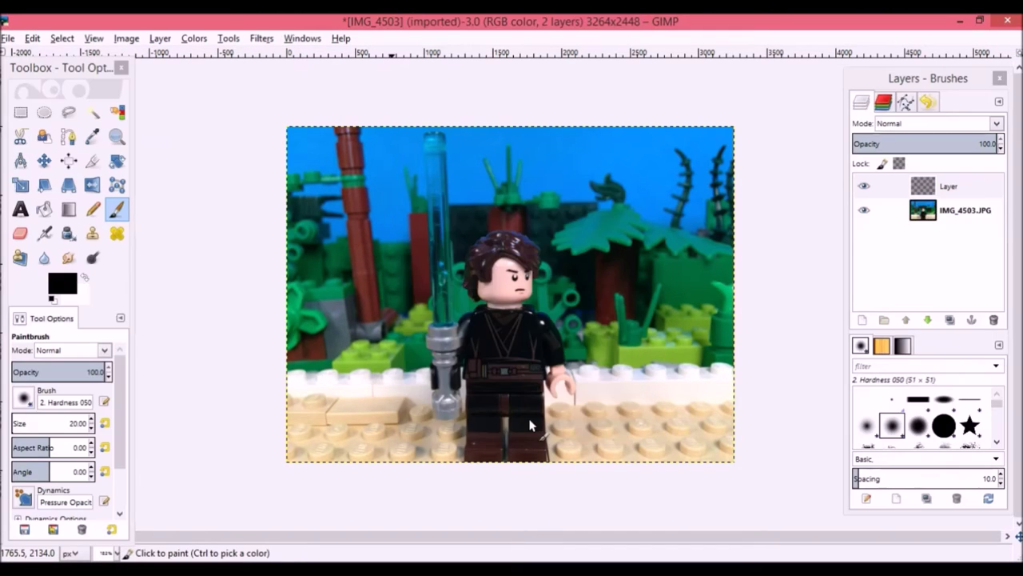
Zoom in and trace a Free Select polygon around the blade from hilt to tip
click(70, 114)
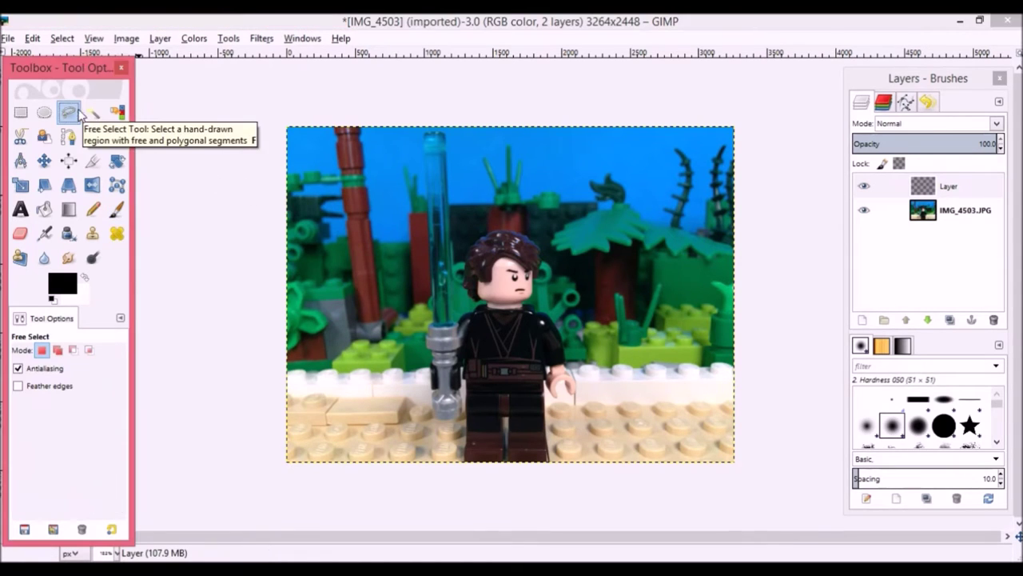
key(plus)
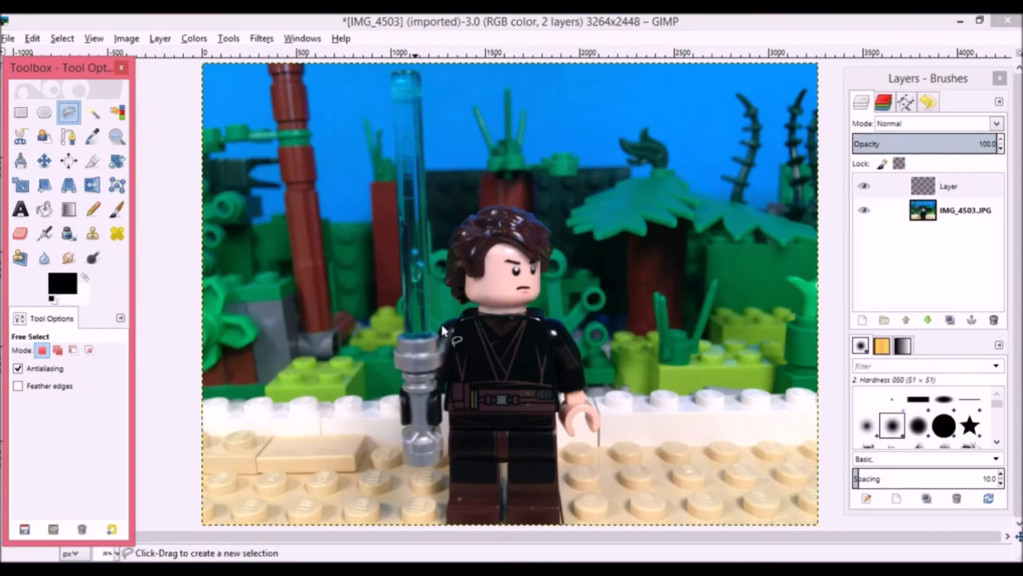
click(397, 337)
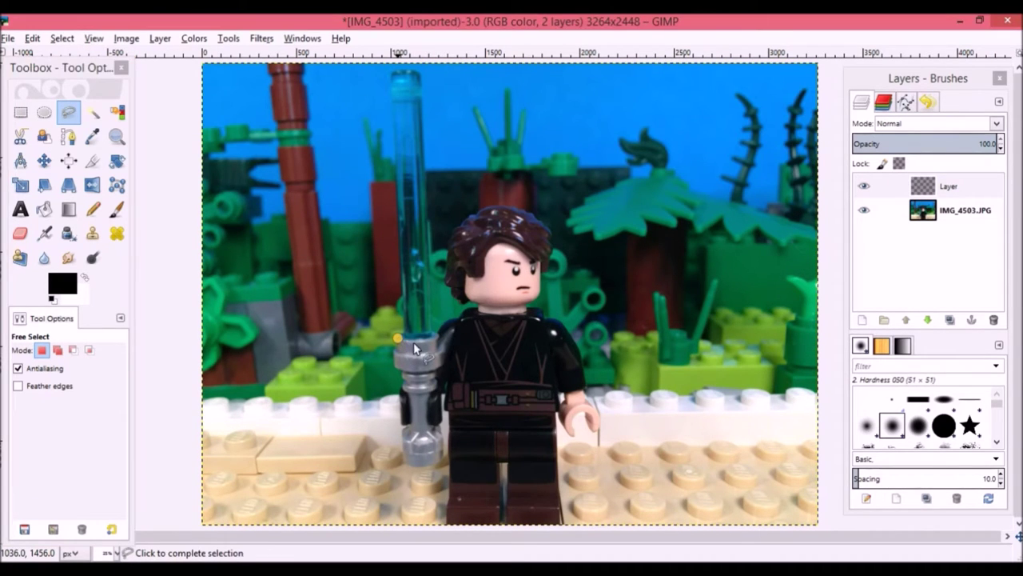
click(409, 340)
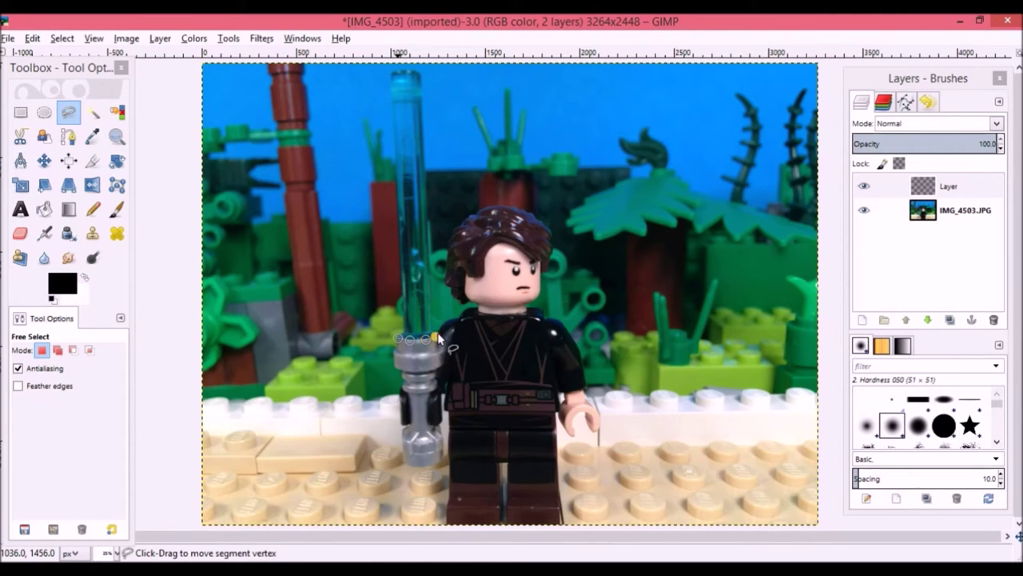
click(422, 66)
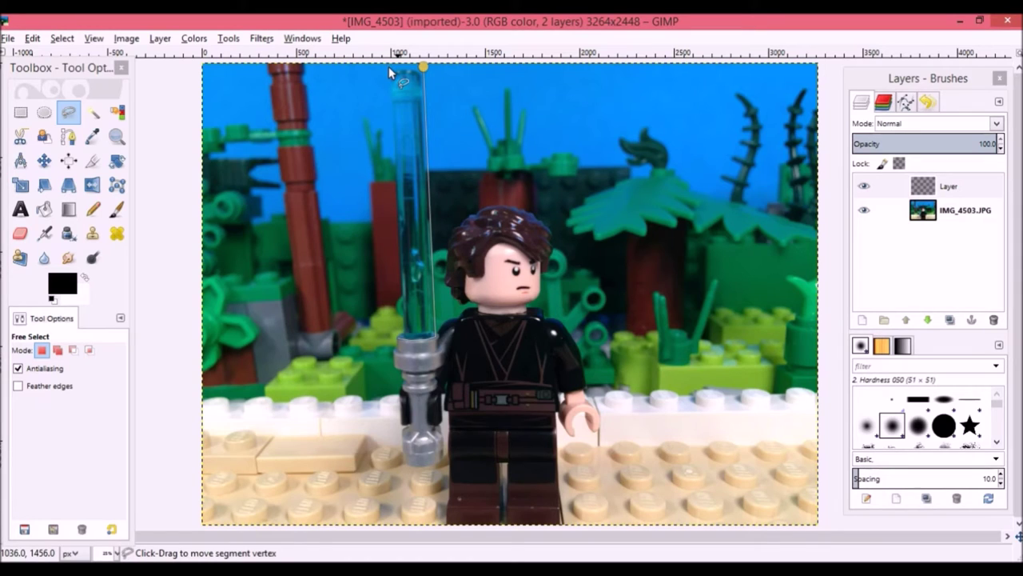
click(389, 67)
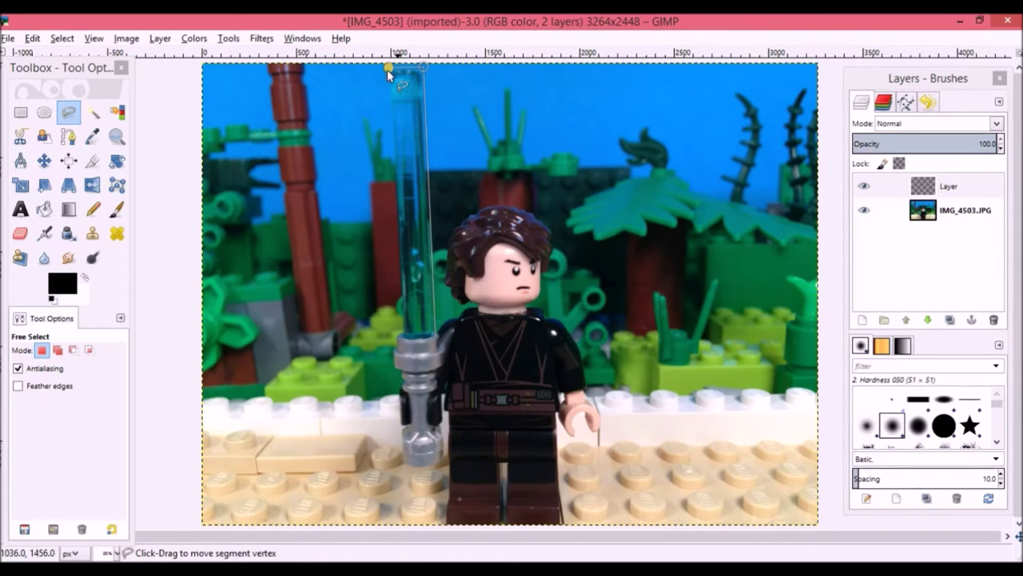
click(398, 336)
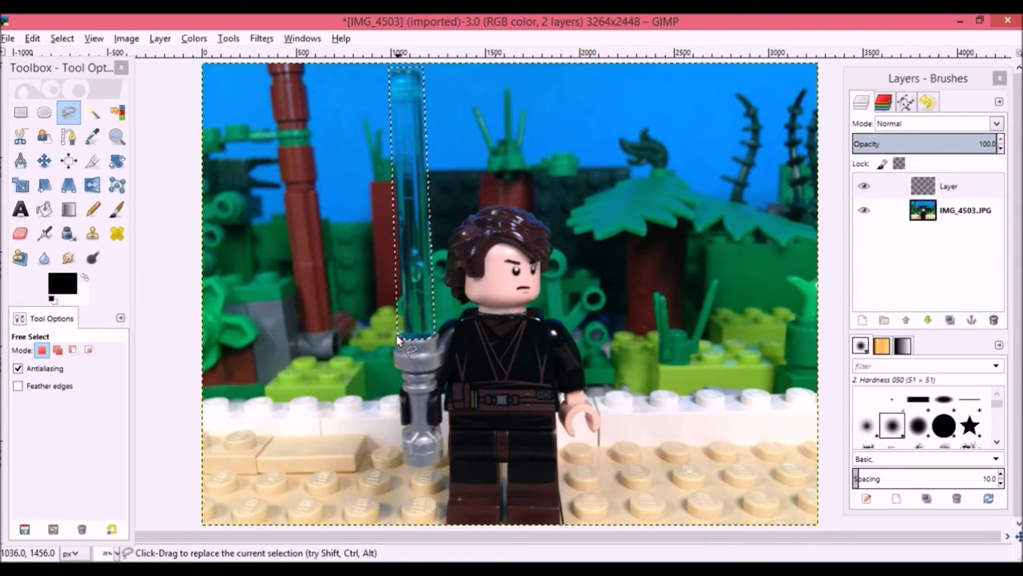
click(118, 211)
Set the foreground colour to bright cyan 00fff6
click(75, 283)
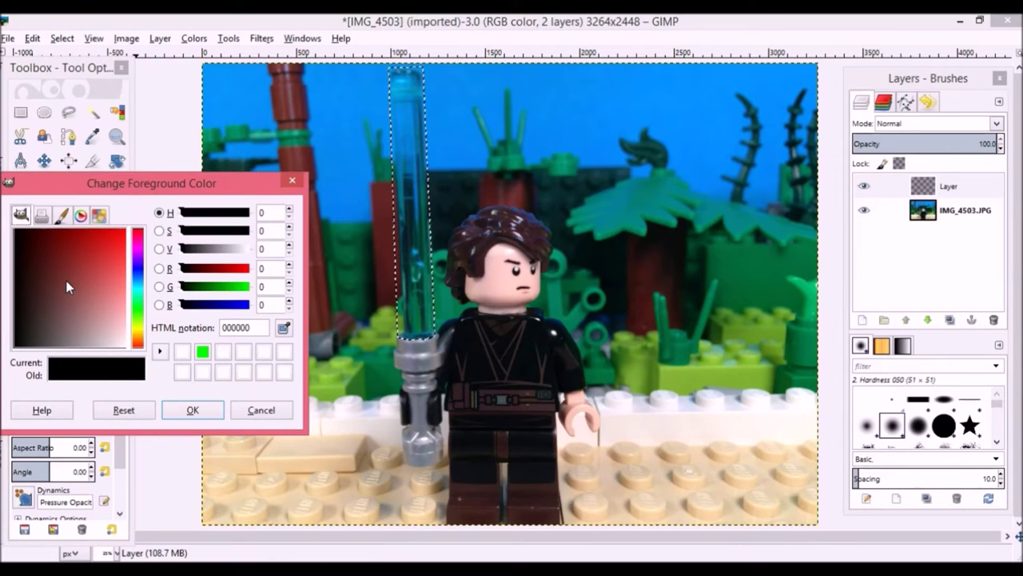
click(137, 344)
drag(137, 346, 145, 294)
drag(126, 343, 128, 227)
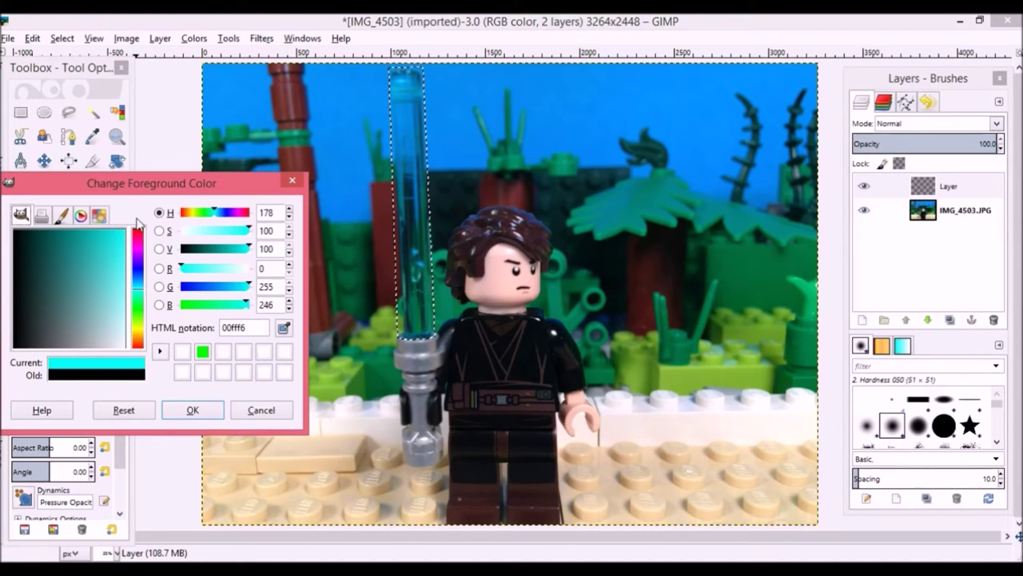
click(195, 412)
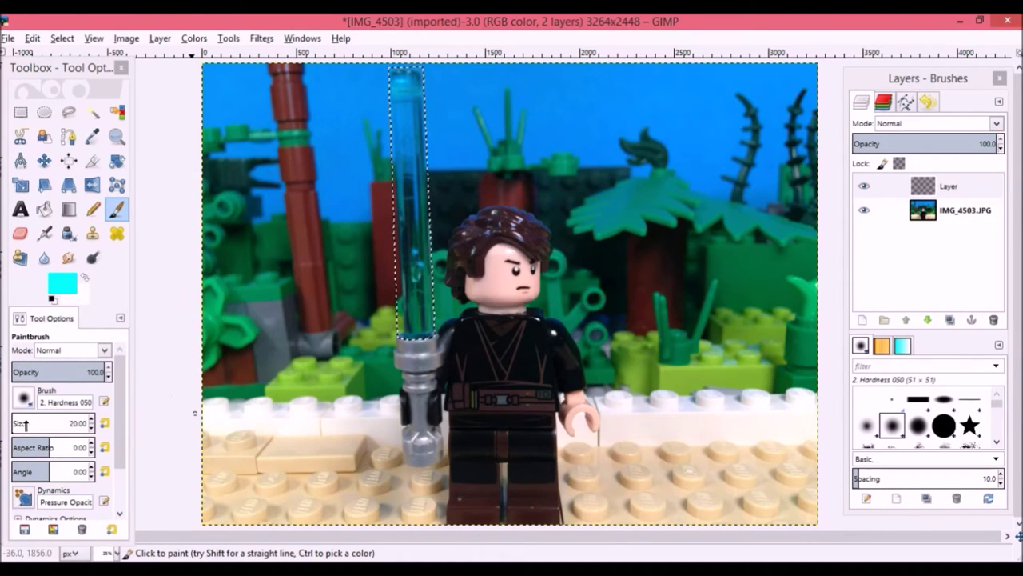
Paint the selected blade solid cyan with a brush size of about 426
drag(24, 423, 48, 423)
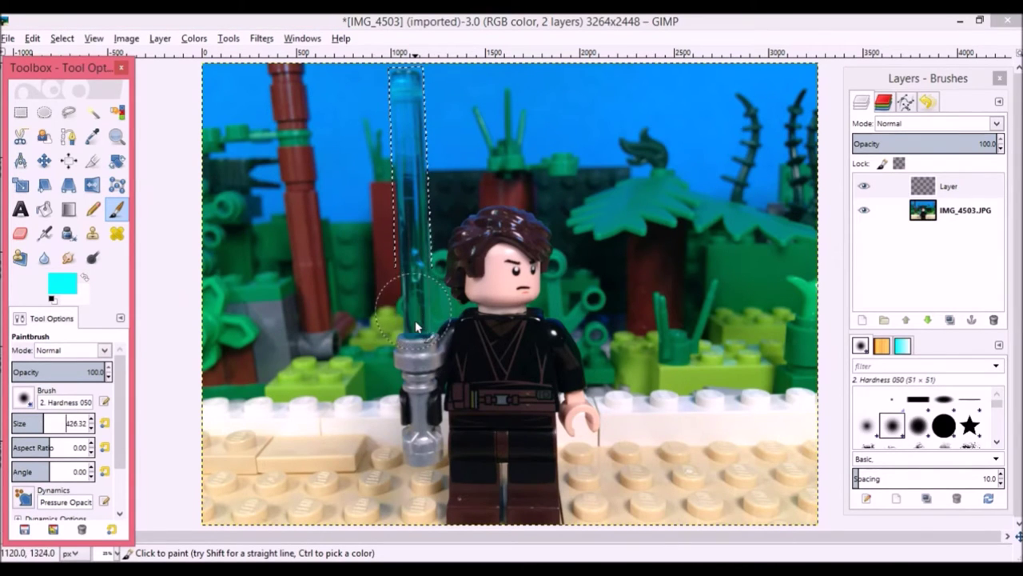
drag(415, 320, 415, 88)
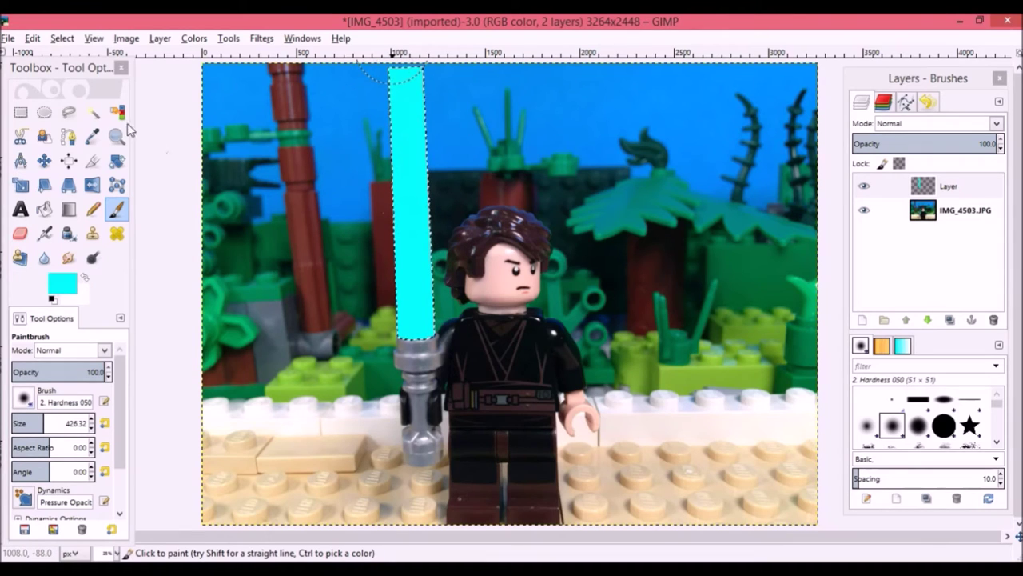
click(63, 39)
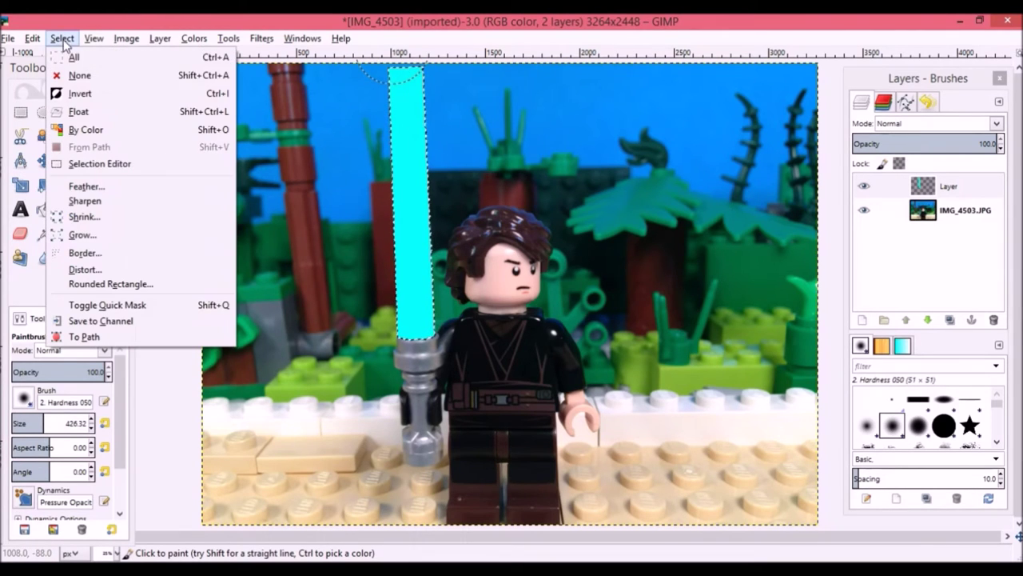
Deselect all and open the Gaussian Blur filter, previewing it on the cyan blade
click(82, 79)
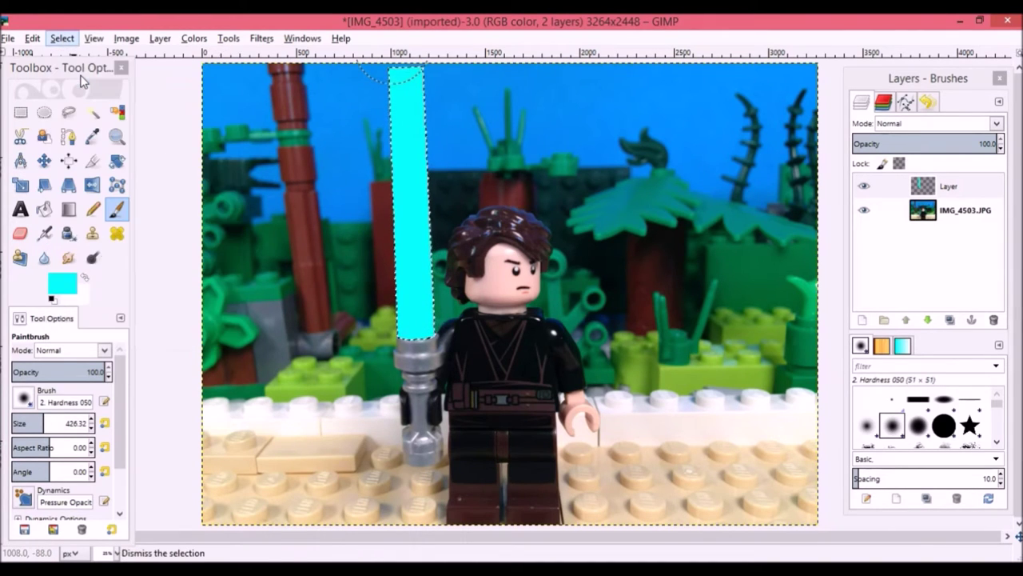
click(261, 39)
mouse_move(276, 117)
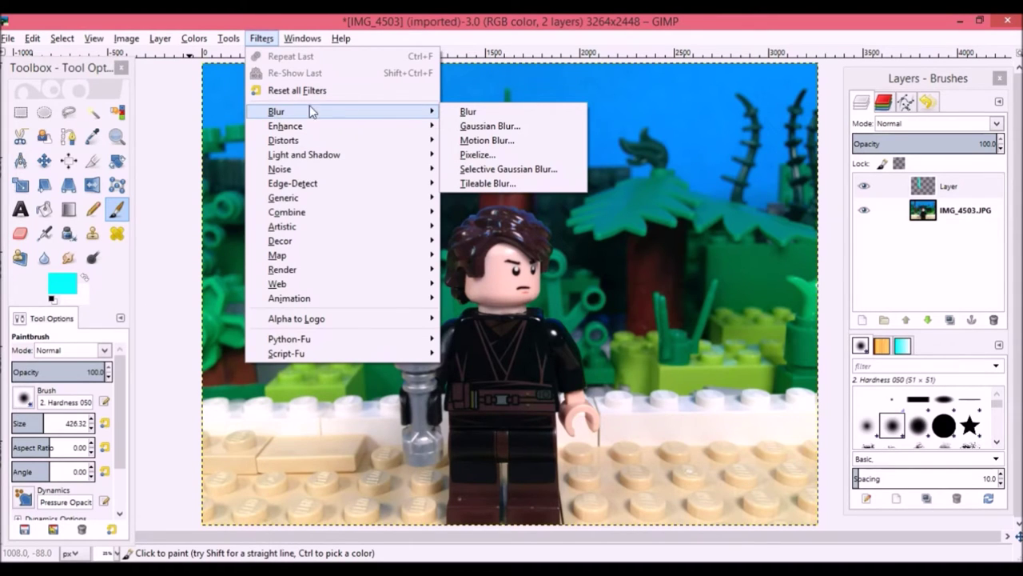
click(487, 126)
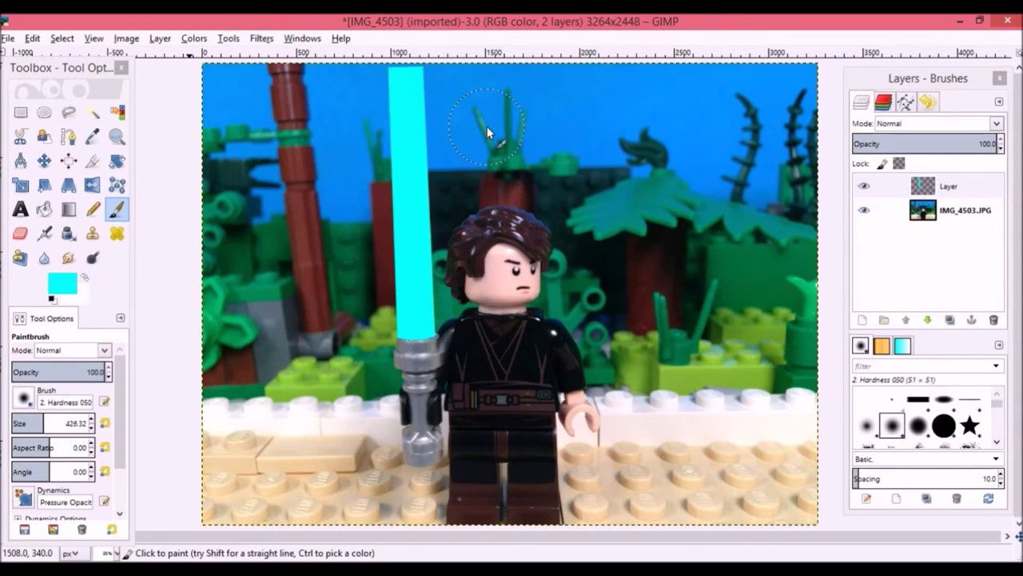
drag(565, 338, 590, 357)
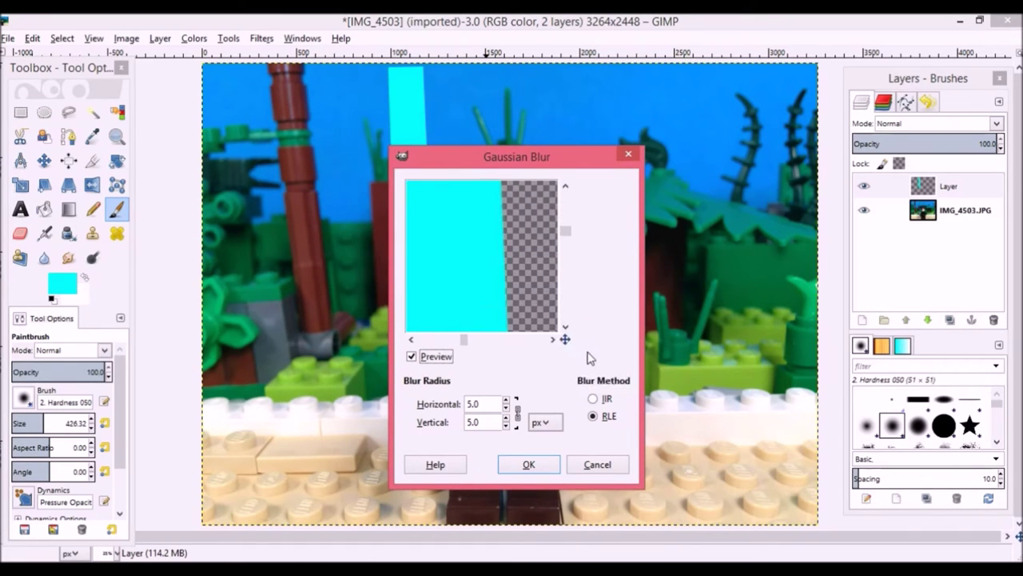
Apply a Gaussian Blur of radius 70 horizontally and vertically to the cyan layer
click(506, 400)
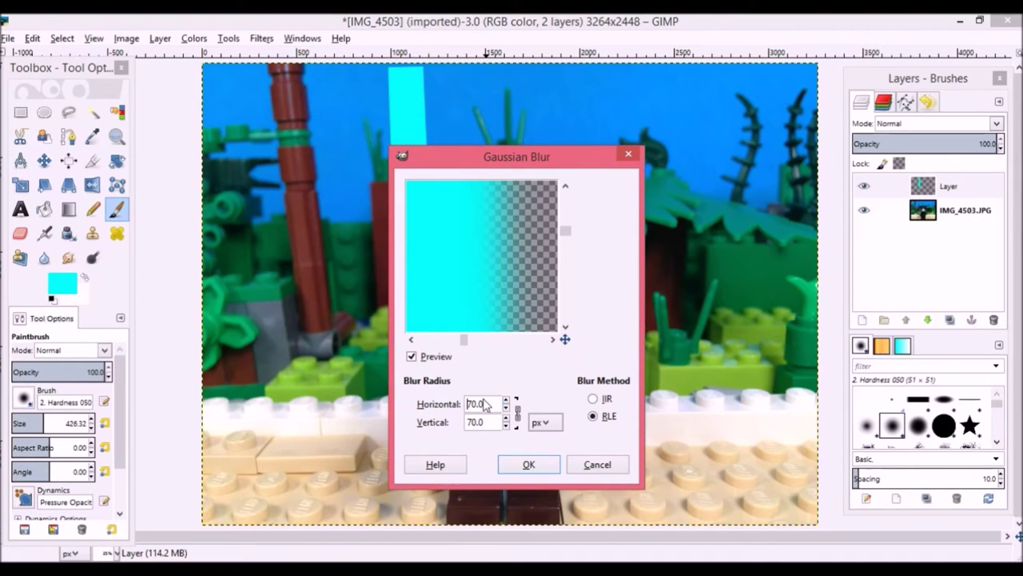
click(530, 466)
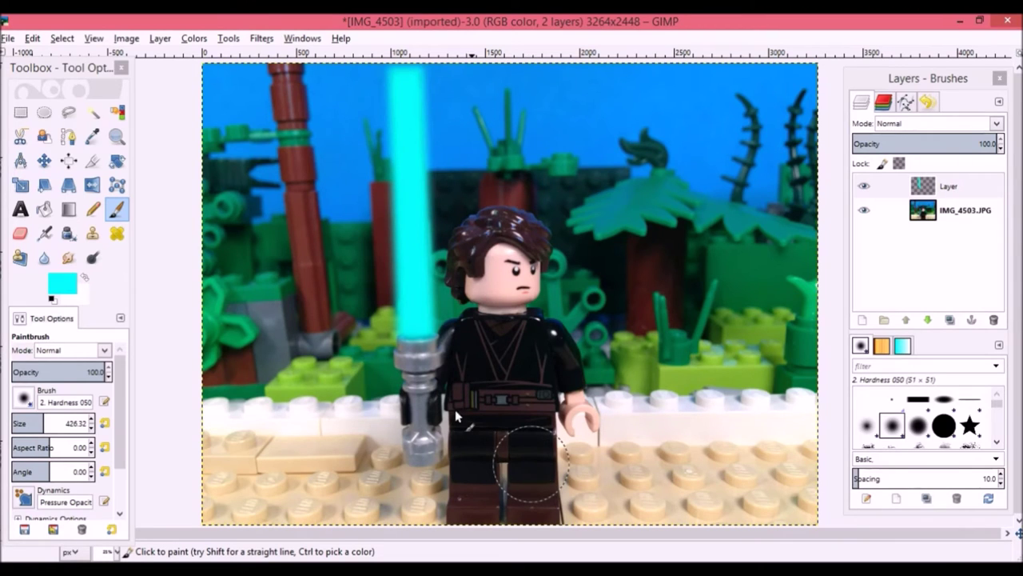
Add a transparent layer 'Layer #1' on top, making three layers
click(163, 39)
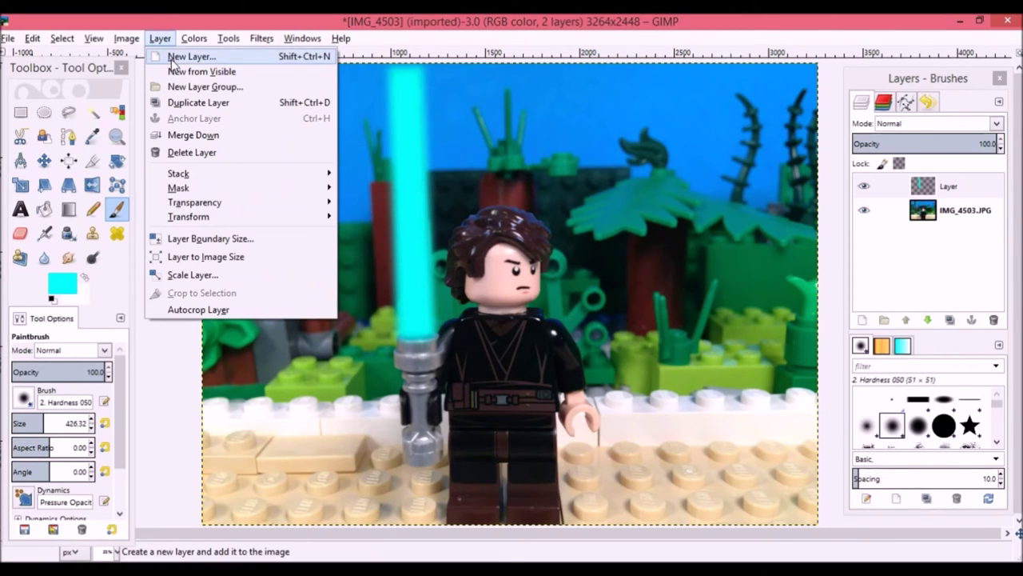
click(175, 58)
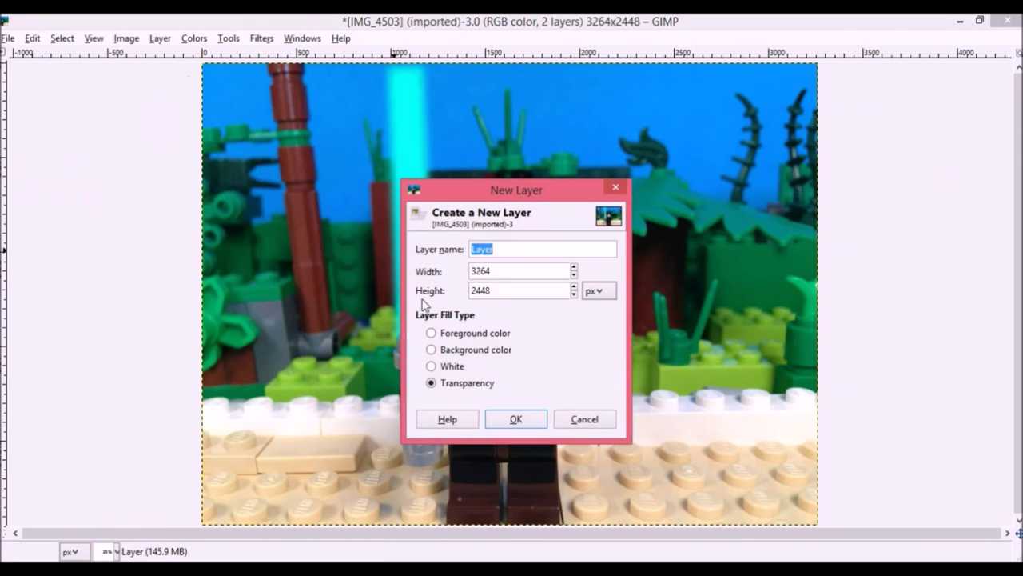
click(523, 422)
key(f)
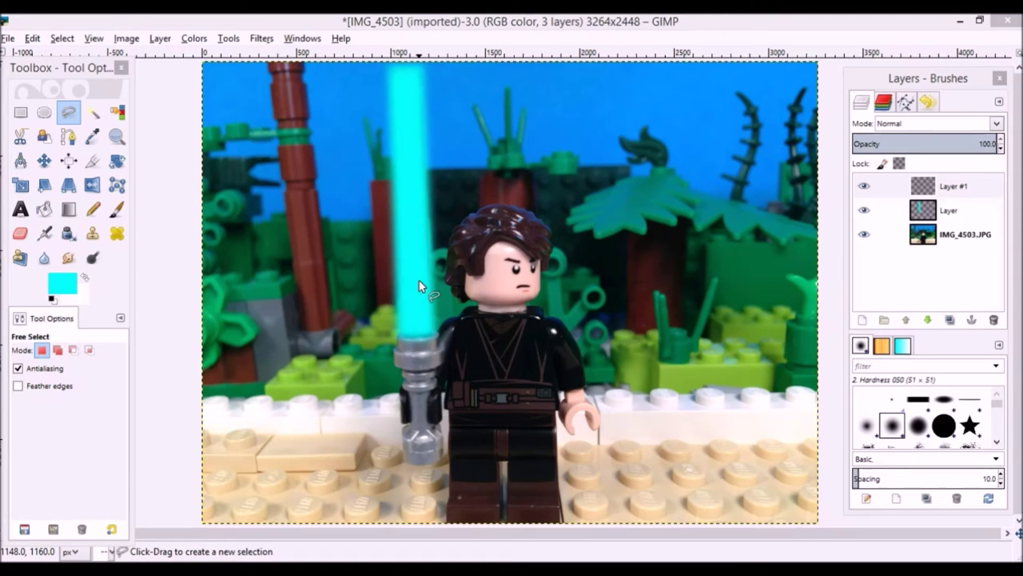
Trace a Free Select polygon around the blade's core from hilt to tip on Layer #1
click(407, 338)
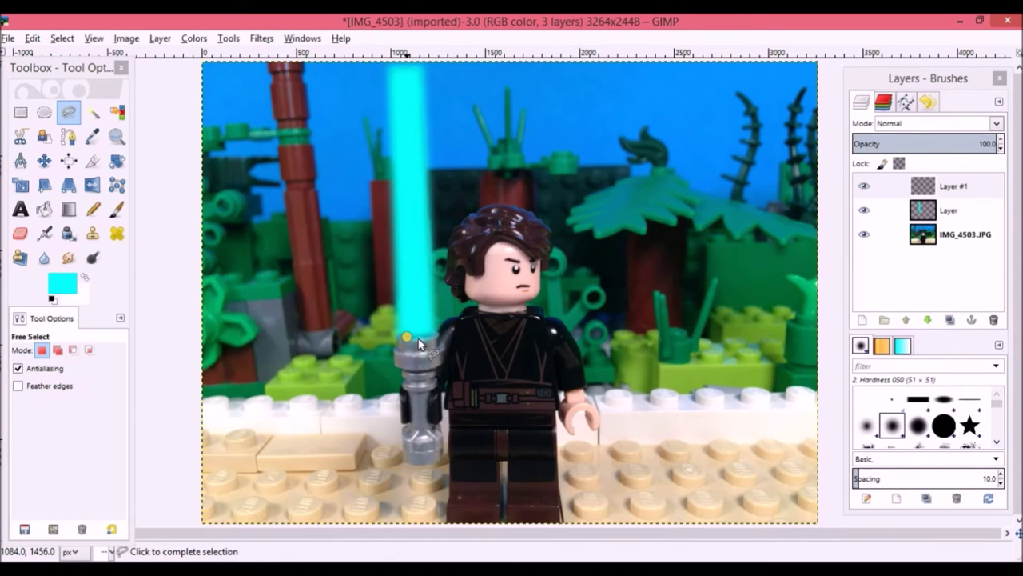
click(417, 339)
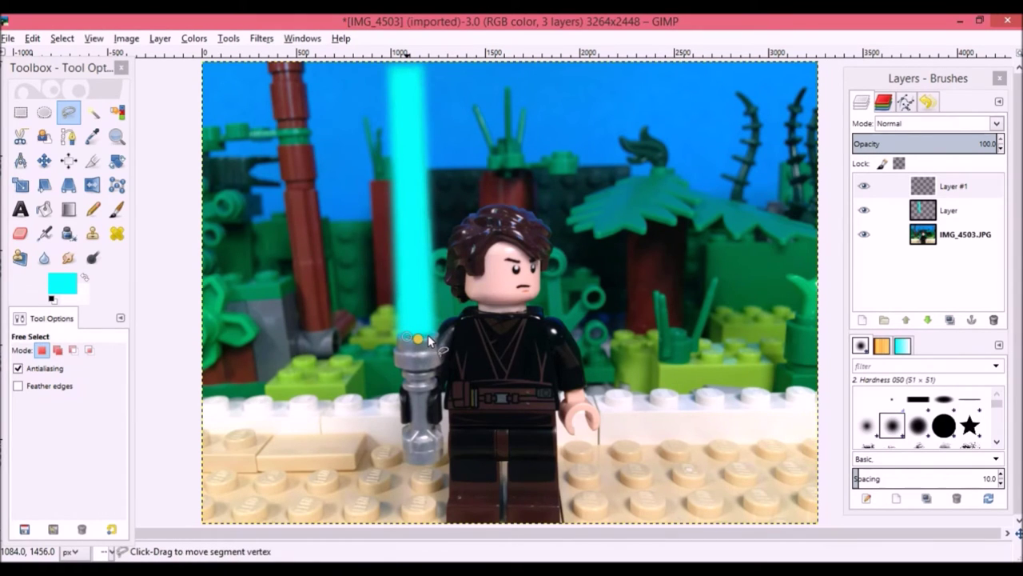
click(415, 73)
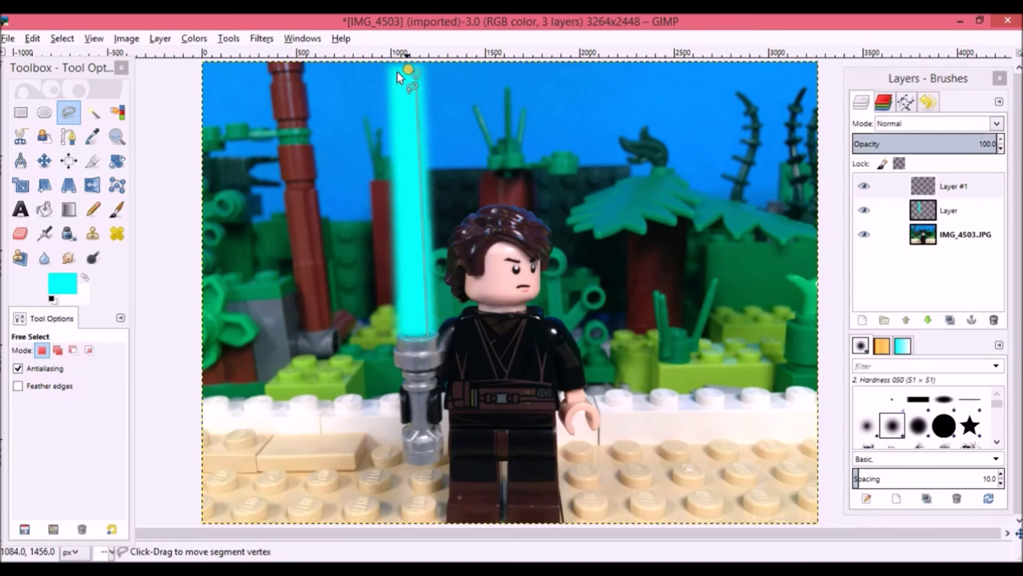
click(407, 342)
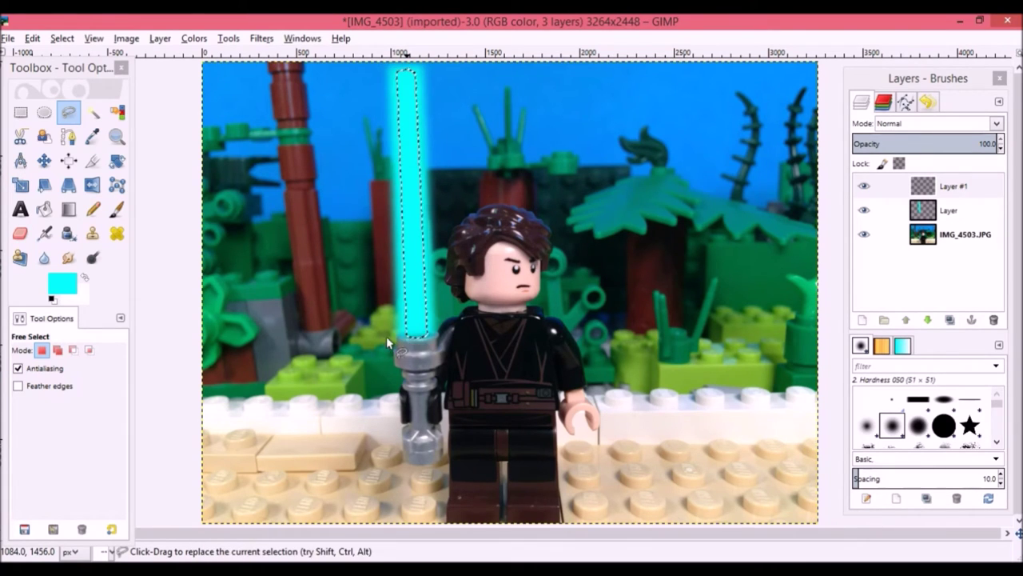
Set the foreground to white ffffff and paint a white core up the blade
click(117, 209)
click(66, 289)
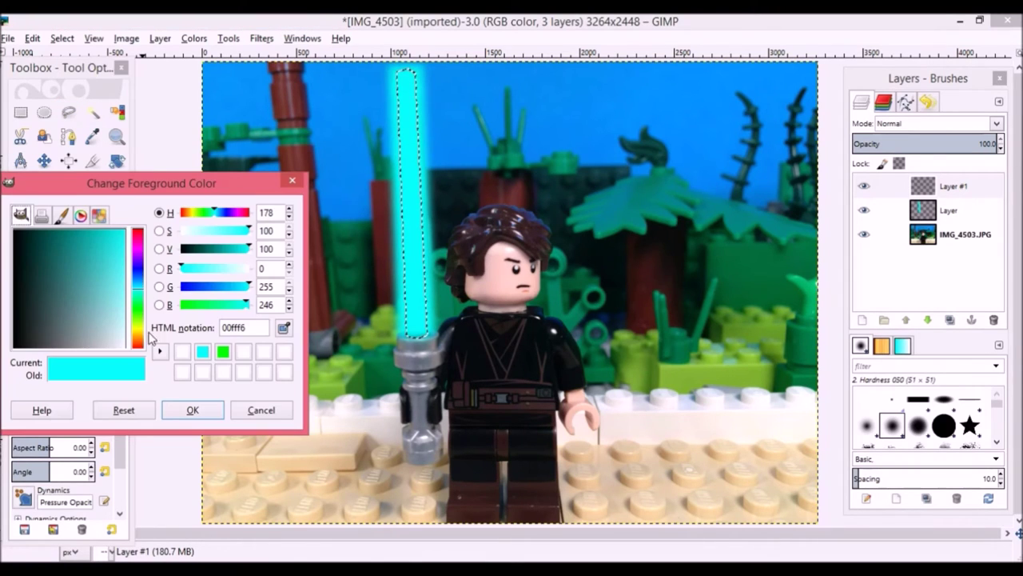
click(182, 352)
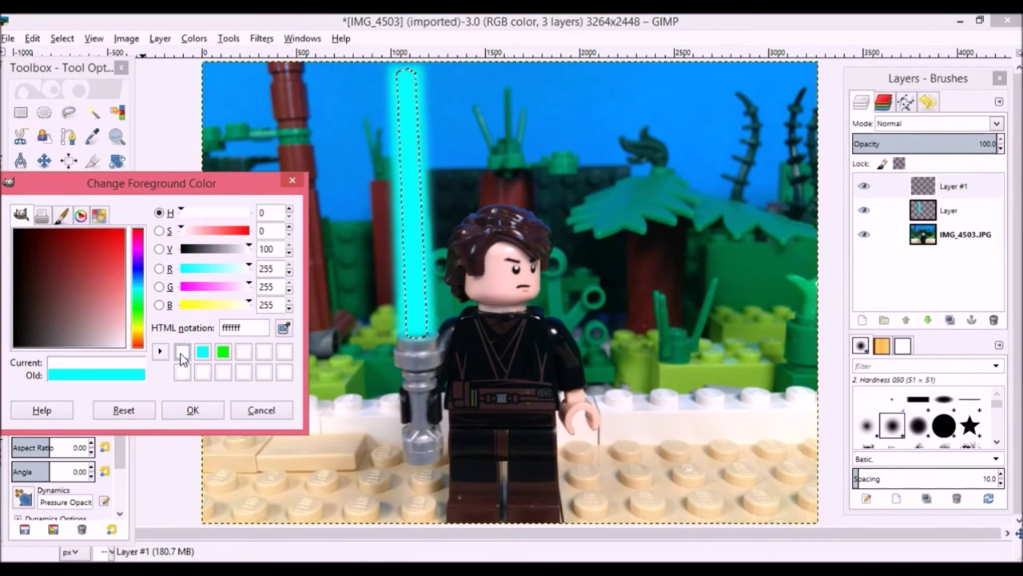
click(199, 412)
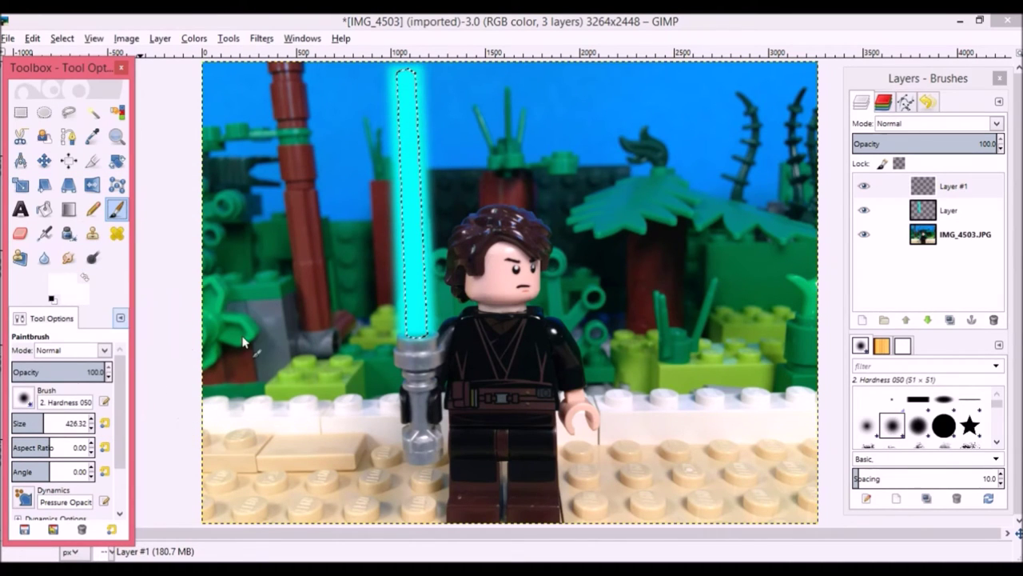
mouse_move(414, 340)
mouse_down()
mouse_move(422, 256)
mouse_move(419, 349)
mouse_move(408, 80)
mouse_up()
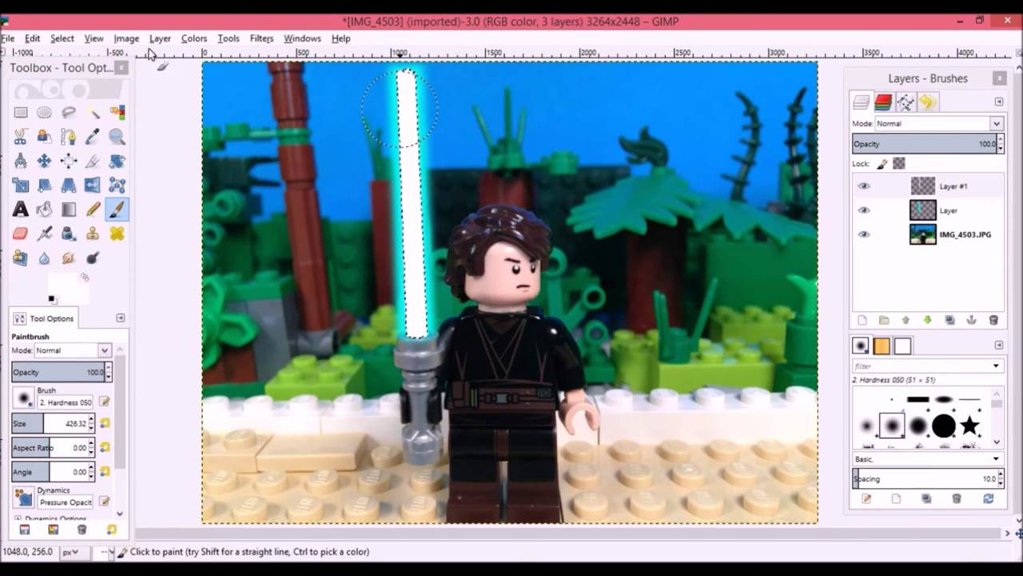
Deselect all, apply a 40-pixel Gaussian blur to the white blade core, then choose Export As
click(63, 38)
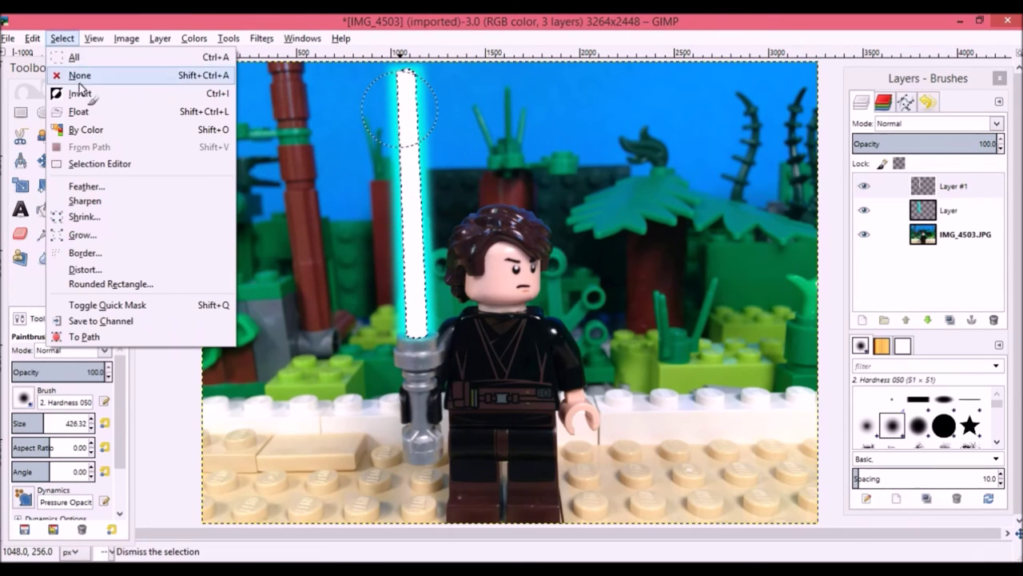
click(80, 73)
click(262, 39)
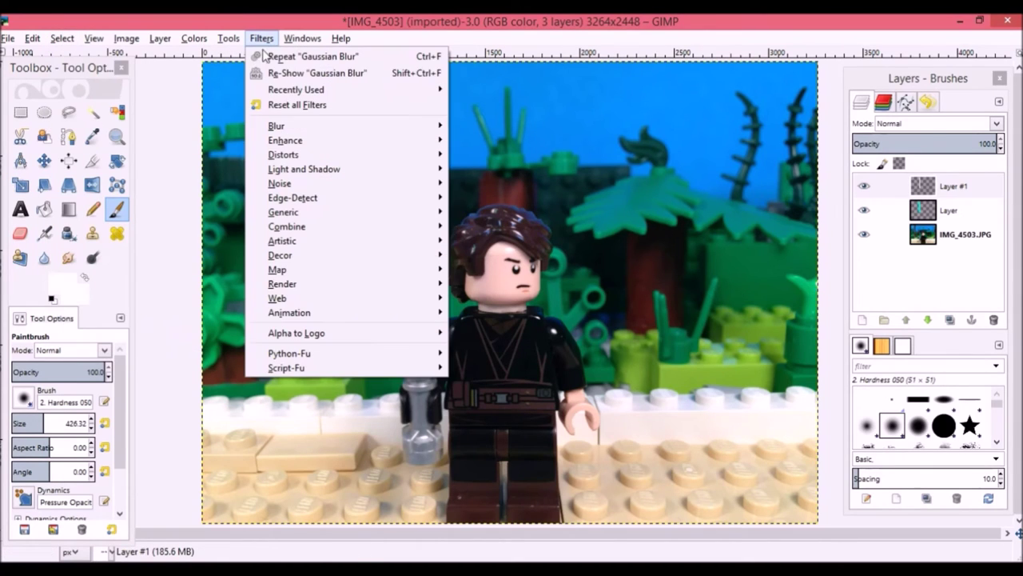
mouse_move(405, 126)
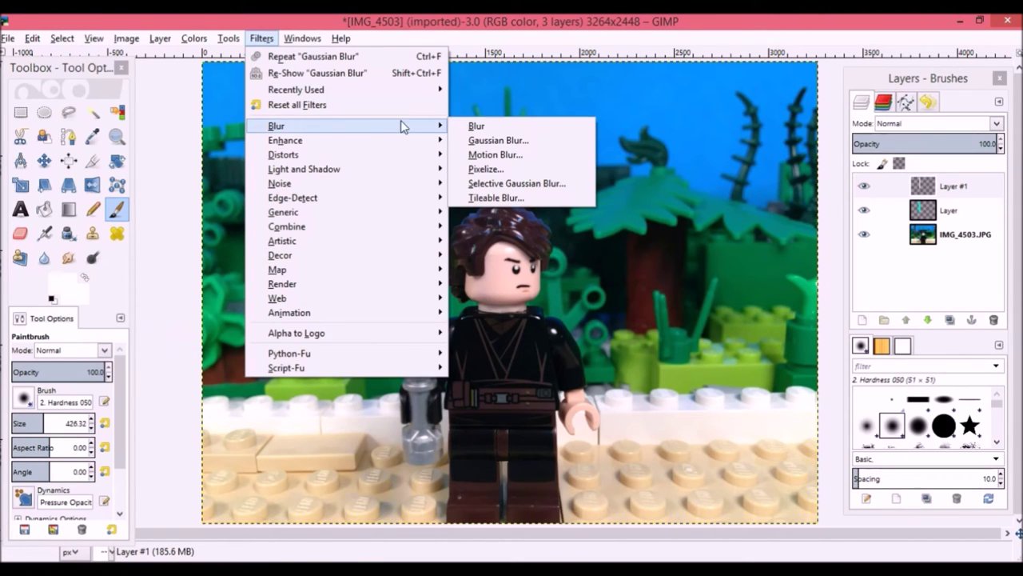
click(466, 148)
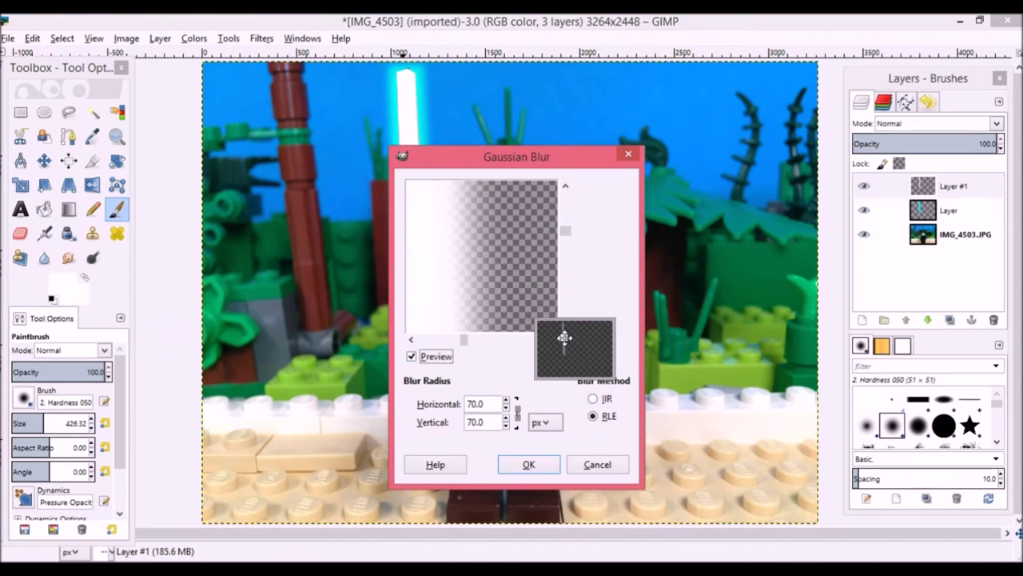
drag(564, 337, 562, 338)
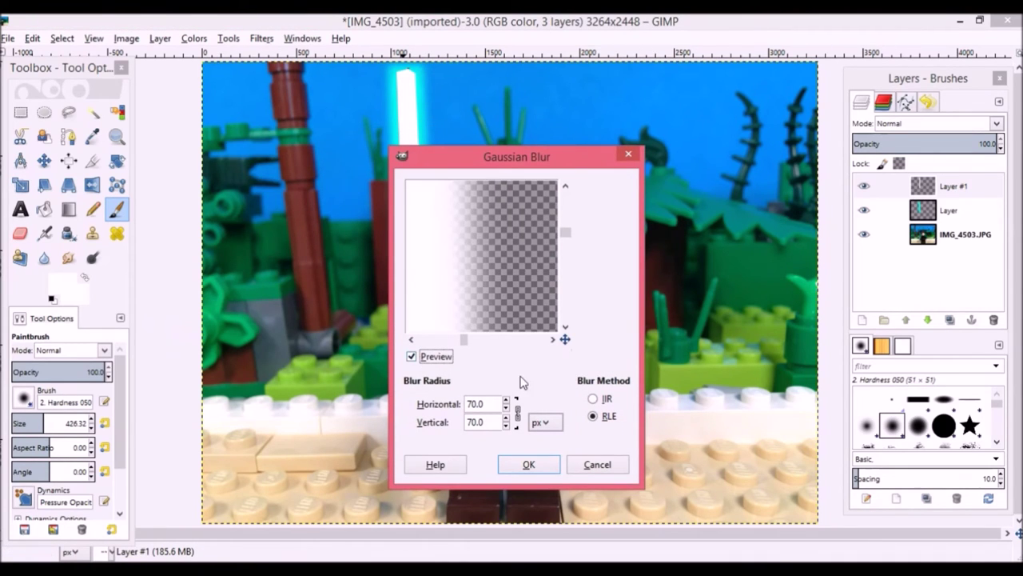
click(506, 407)
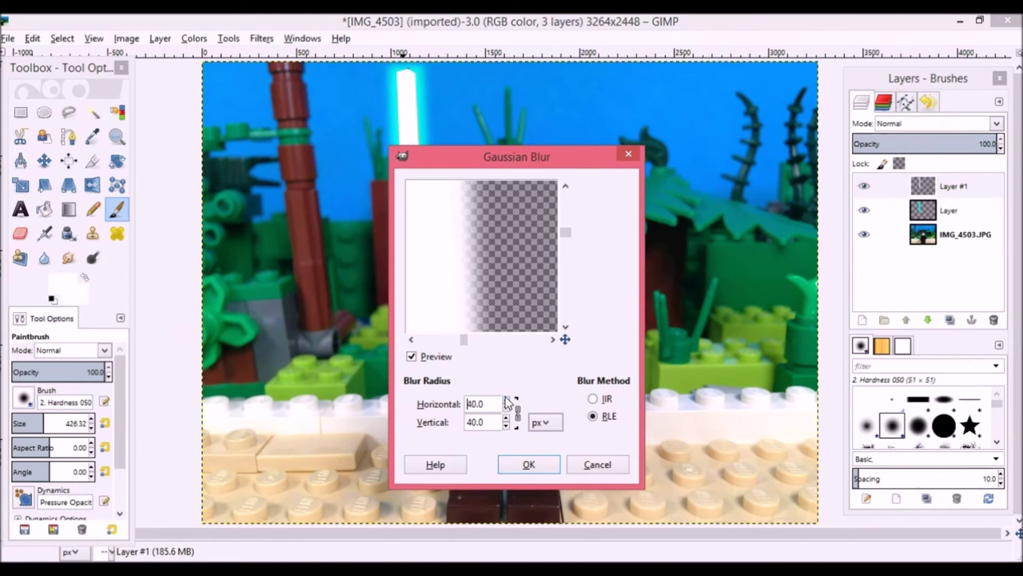
click(528, 464)
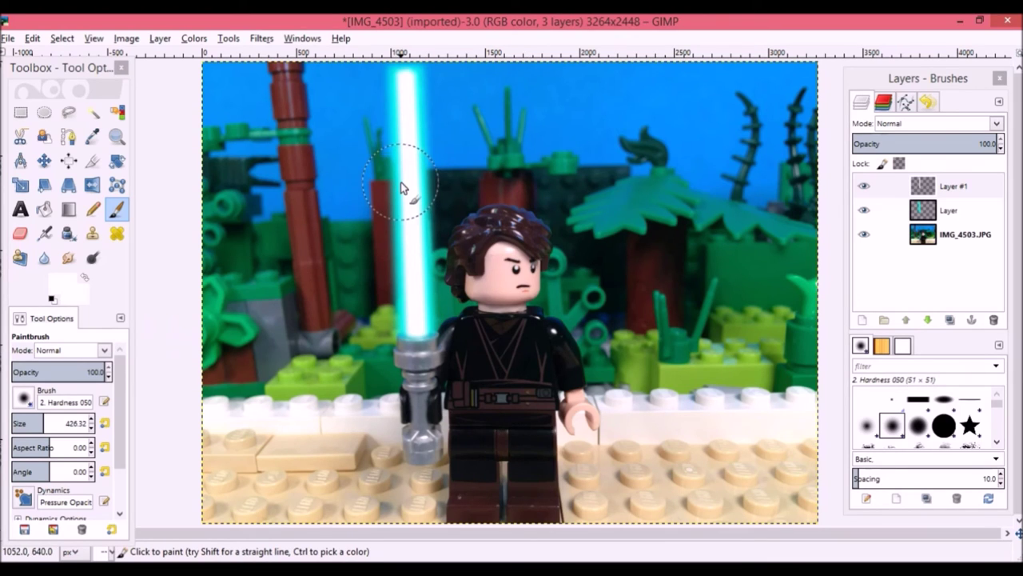
click(9, 39)
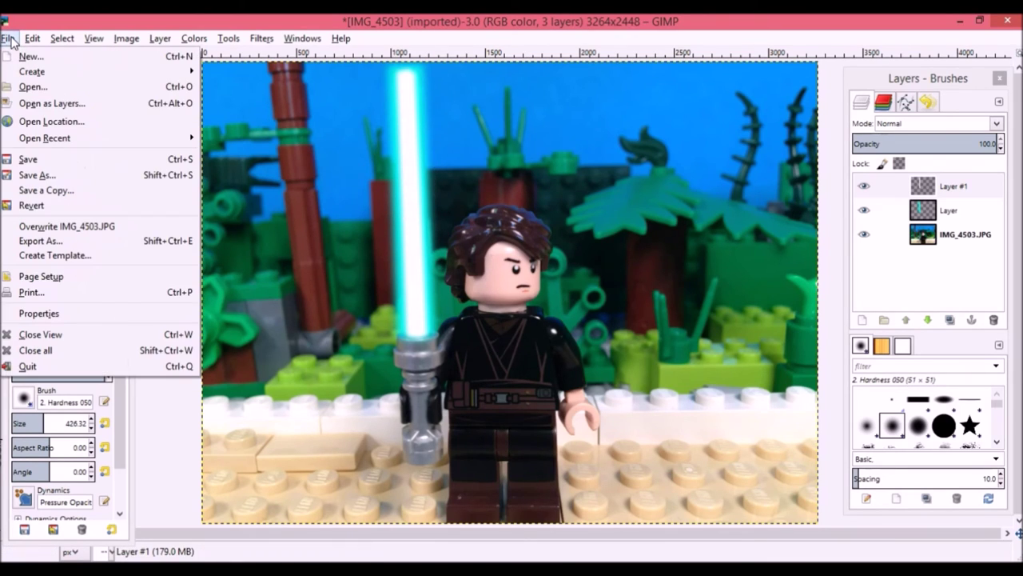
click(80, 243)
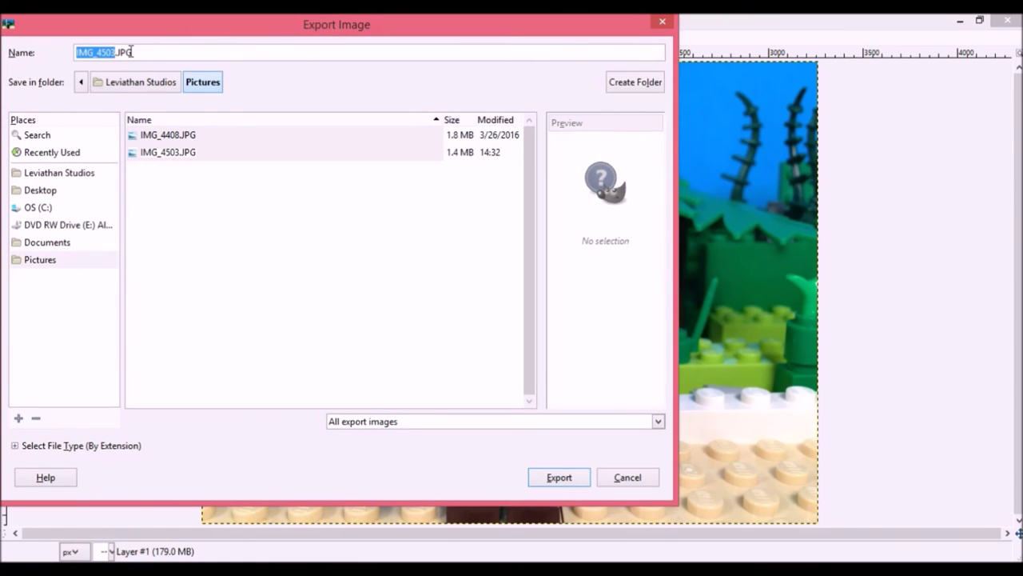
Export the image as lazerpic.JPG in Pictures with JPEG quality set to 100
text(laze)
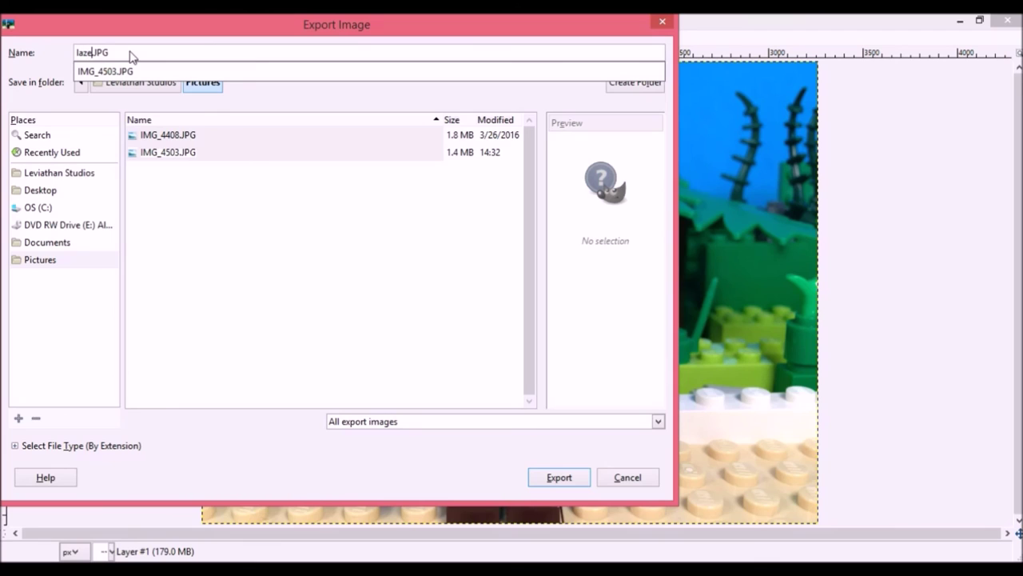
text(rpic)
click(551, 478)
click(552, 478)
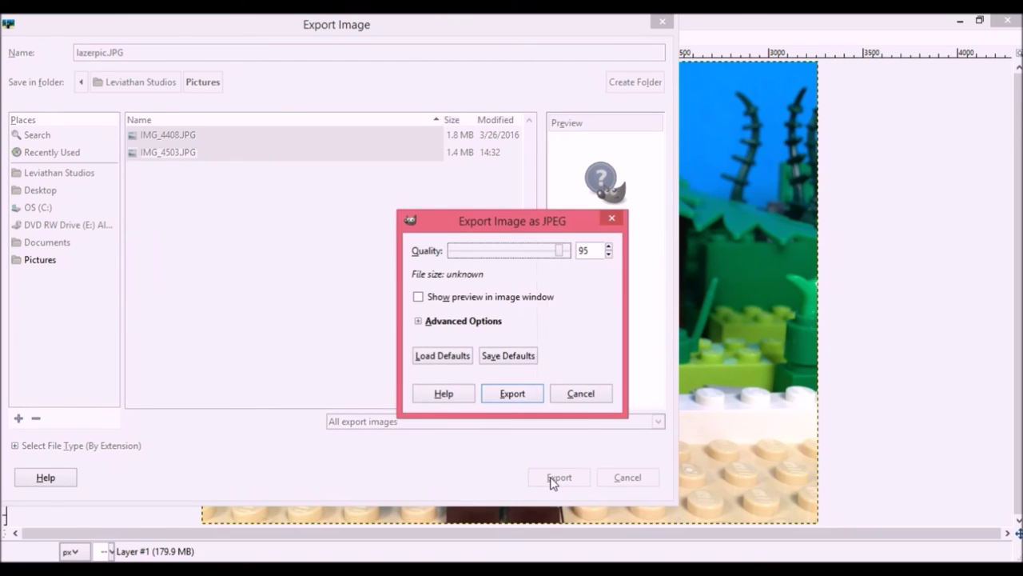
drag(562, 253, 578, 251)
click(525, 395)
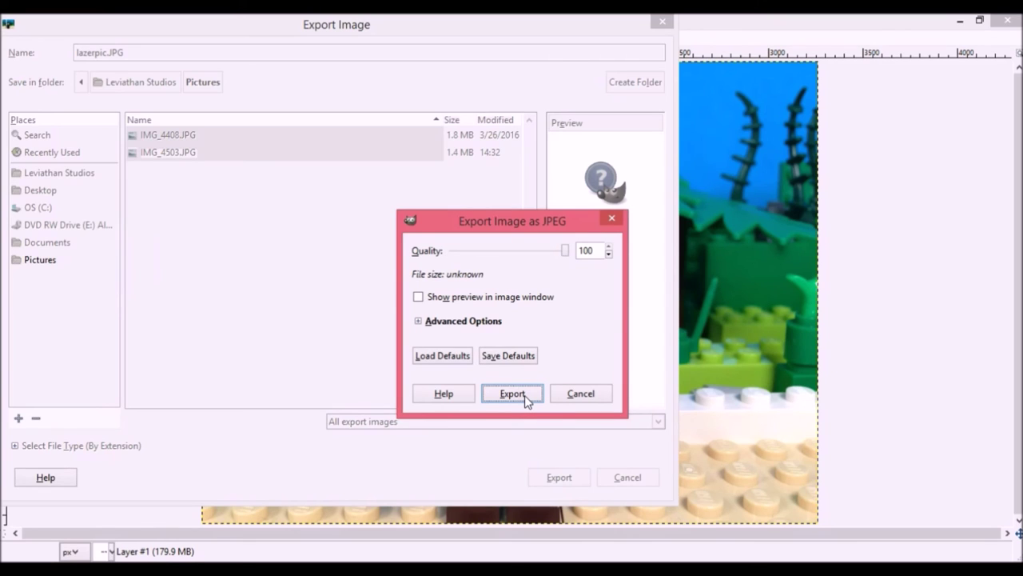